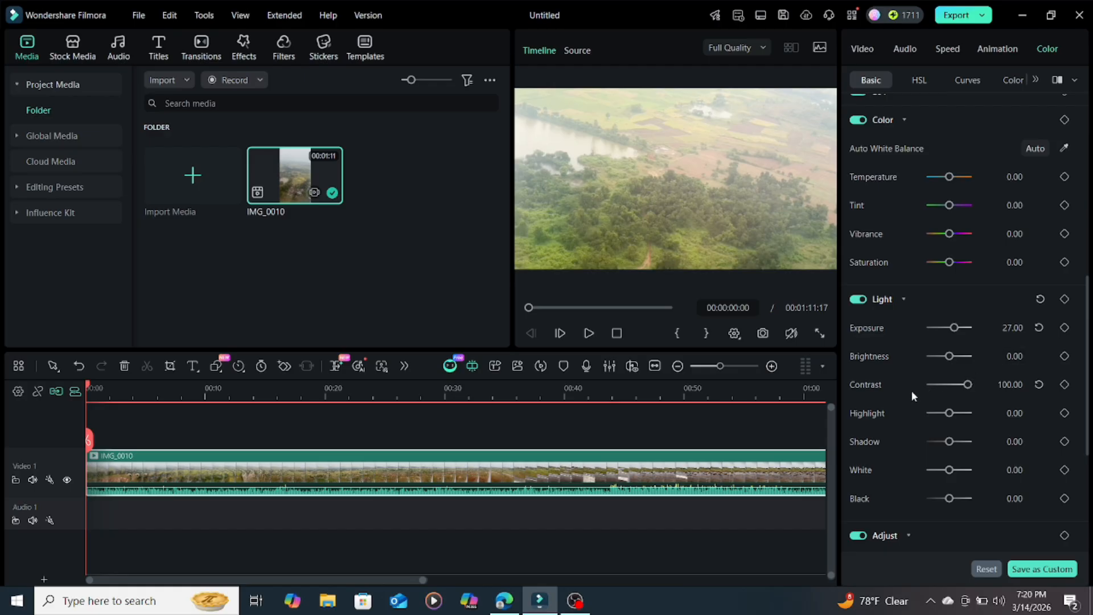
# Step: Set the clip's Shadow to -100, White to 65 and Black to -100, and play the clip to check the look
pyautogui.scroll(-1, 911, 391)
pyautogui.moveTo(949, 410); pyautogui.dragTo(962, 441)
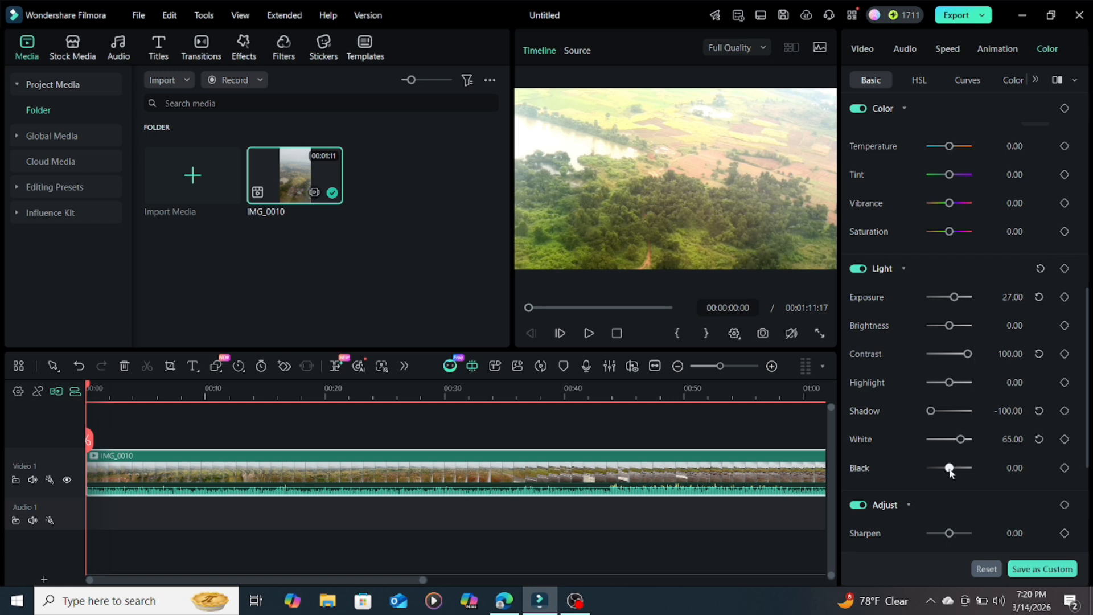
pyautogui.moveTo(949, 467); pyautogui.dragTo(922, 481)
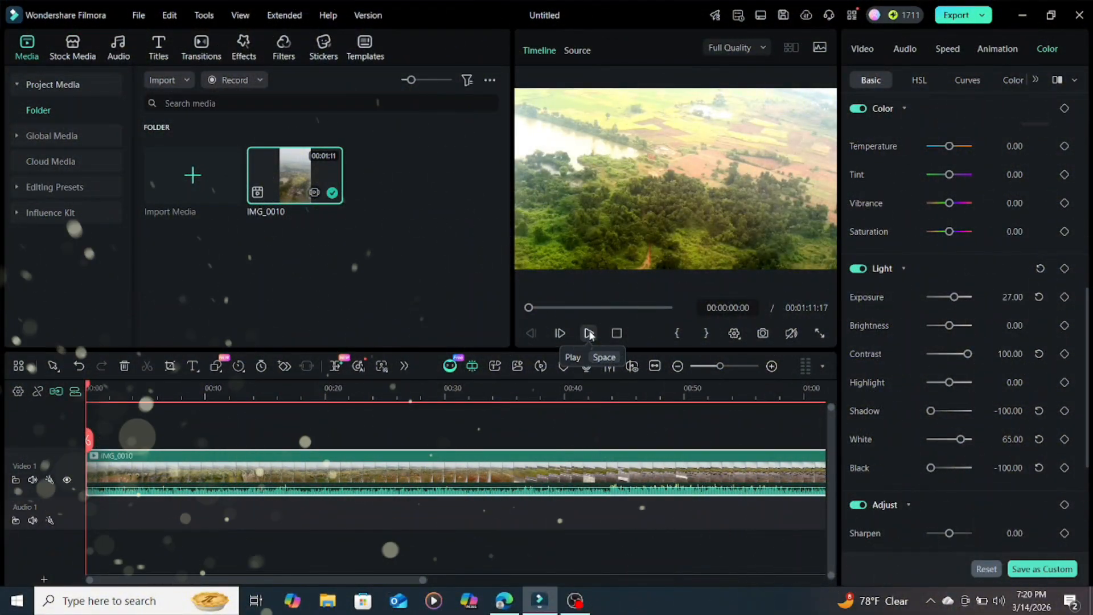
pyautogui.click(589, 334)
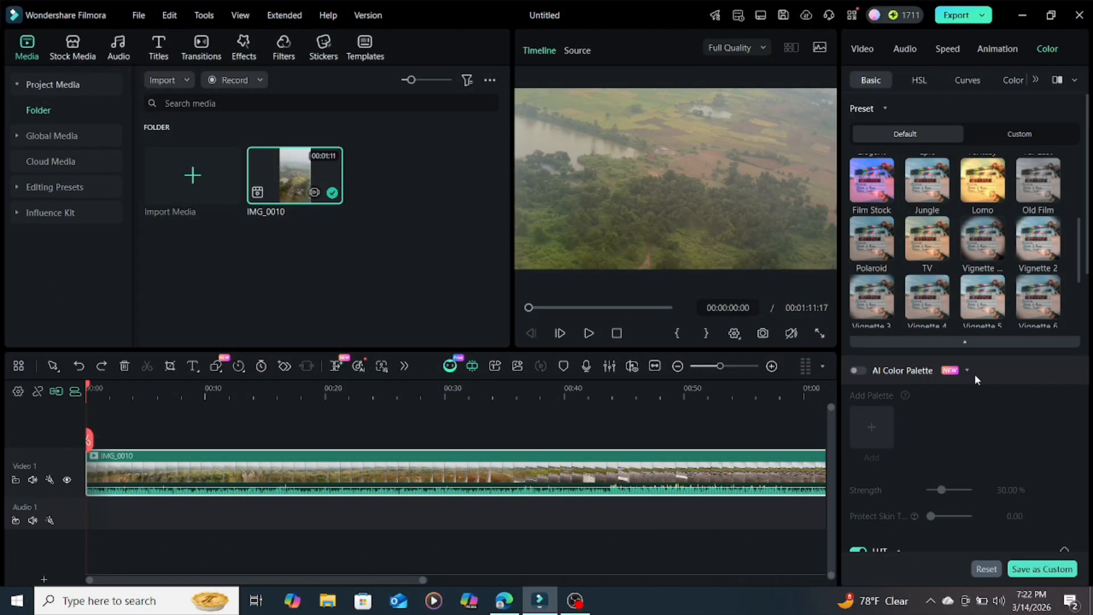
# Step: Try the Film Stock color preset on the clip and replace it with the Jungle preset
pyautogui.click(865, 182)
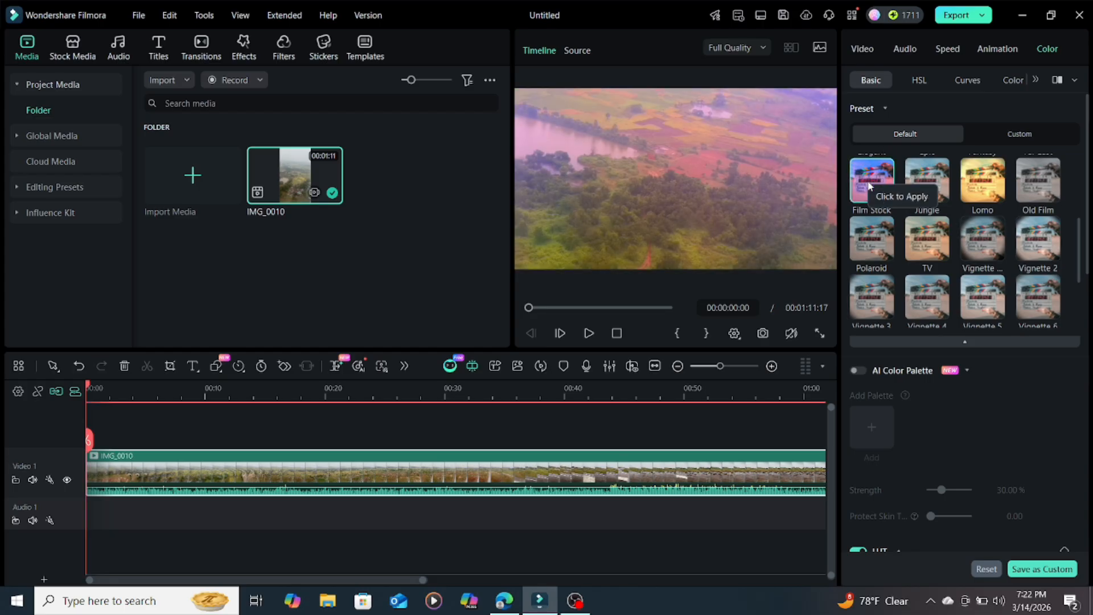
pyautogui.click(930, 181)
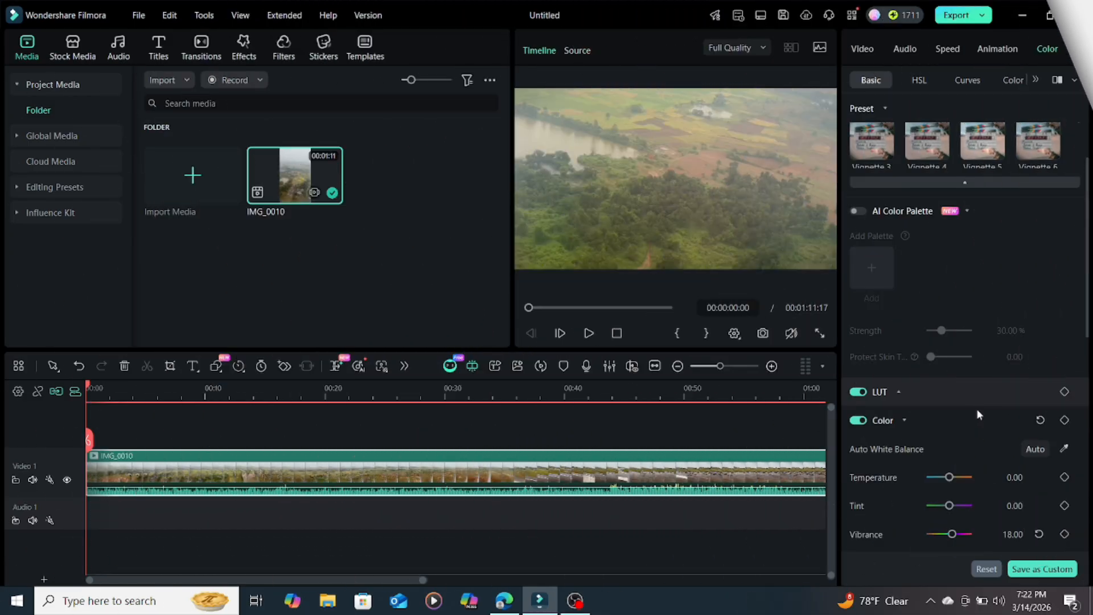
# Step: Expand the LUT settings and apply the VLog 709 Style LUT to the clip
pyautogui.scroll(-1, 893, 371)
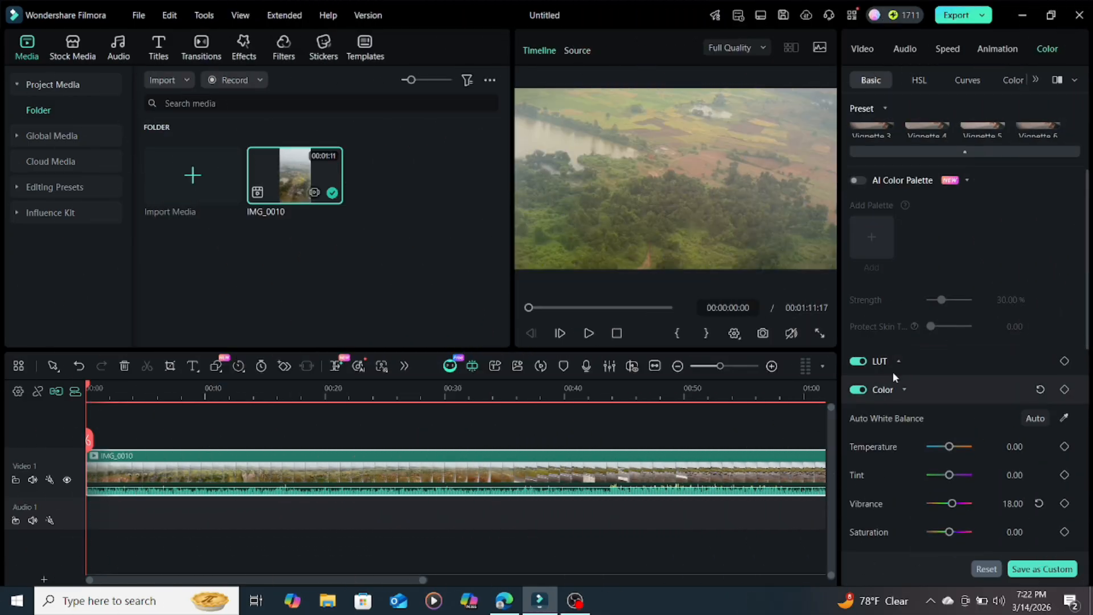
pyautogui.click(898, 360)
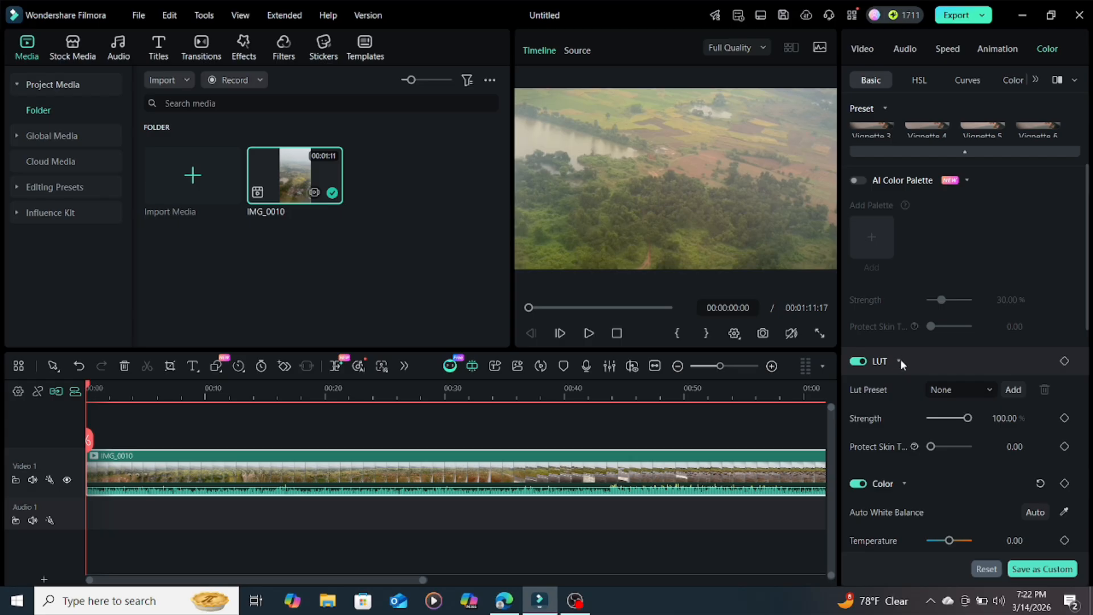
pyautogui.scroll(-2, 920, 340)
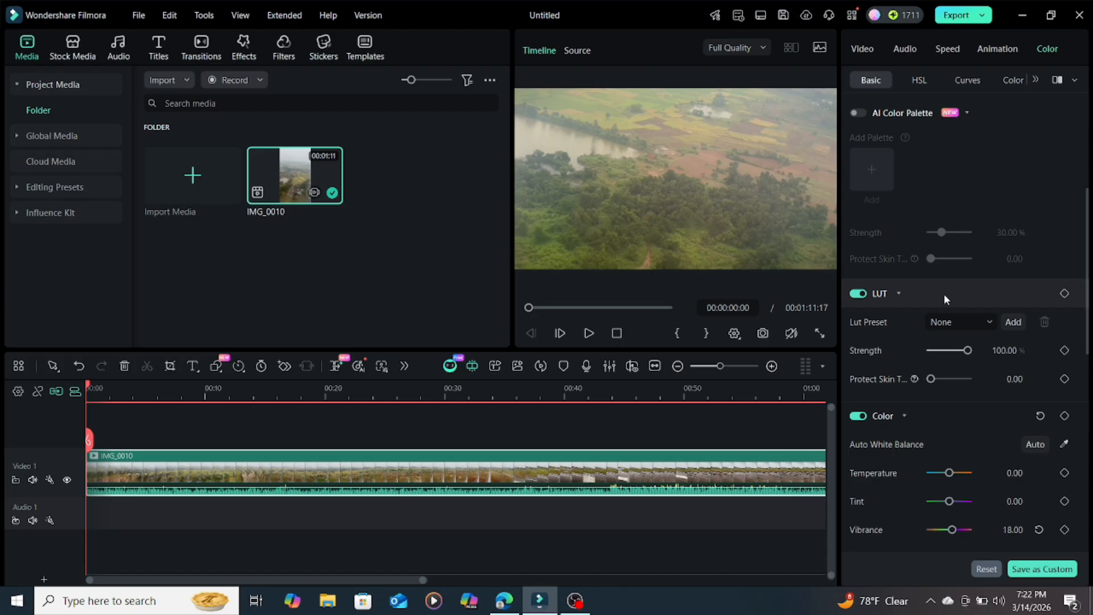
pyautogui.click(987, 321)
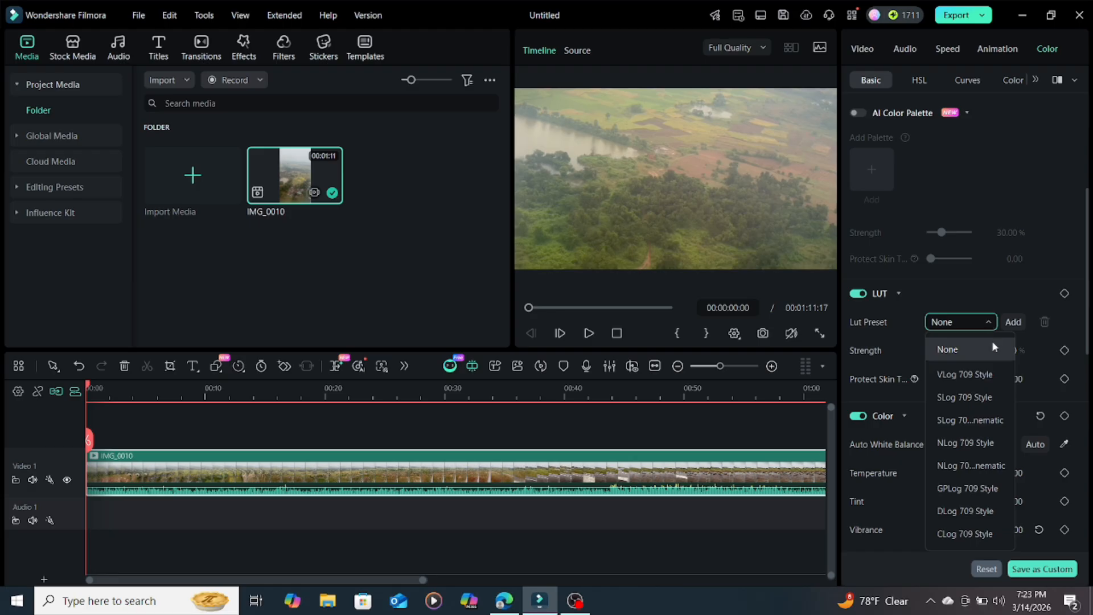
pyautogui.click(981, 375)
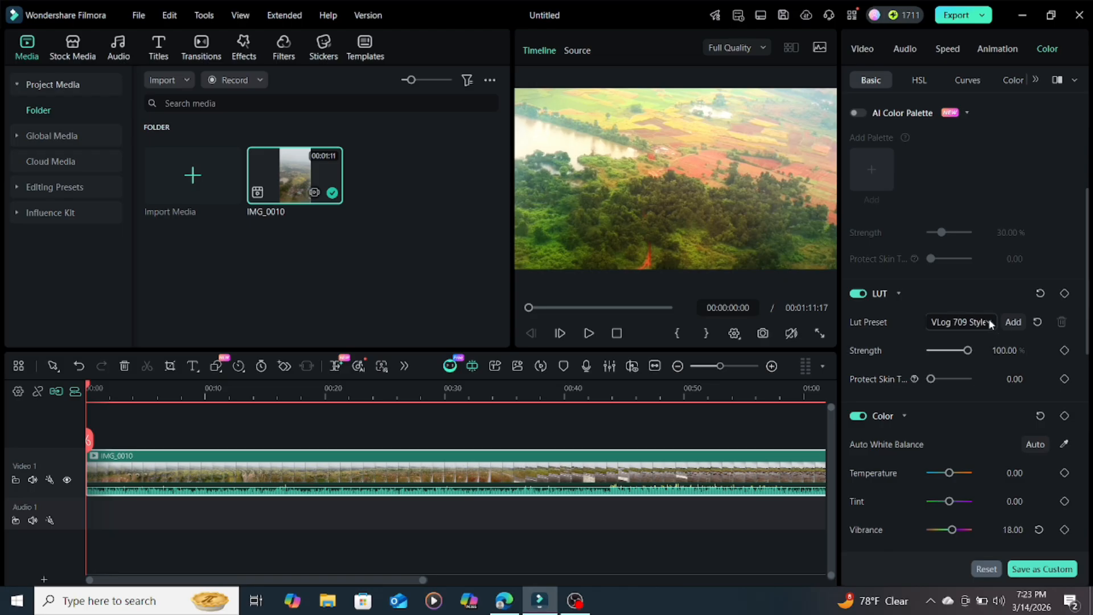
# Step: Play the first few seconds of the graded clip and return the playhead to the start
pyautogui.click(590, 333)
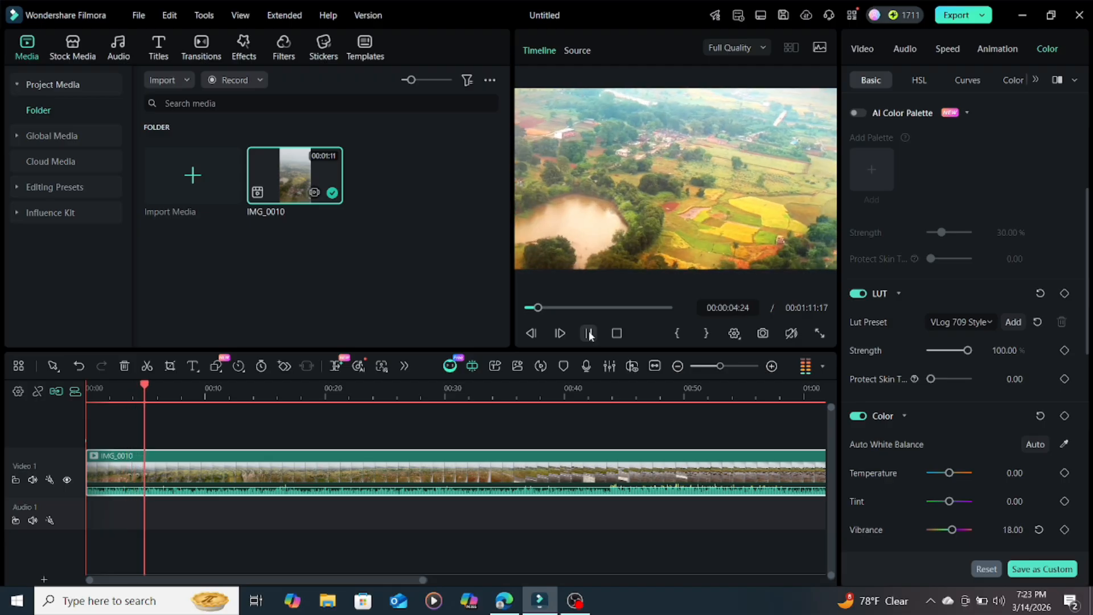
pyautogui.click(589, 334)
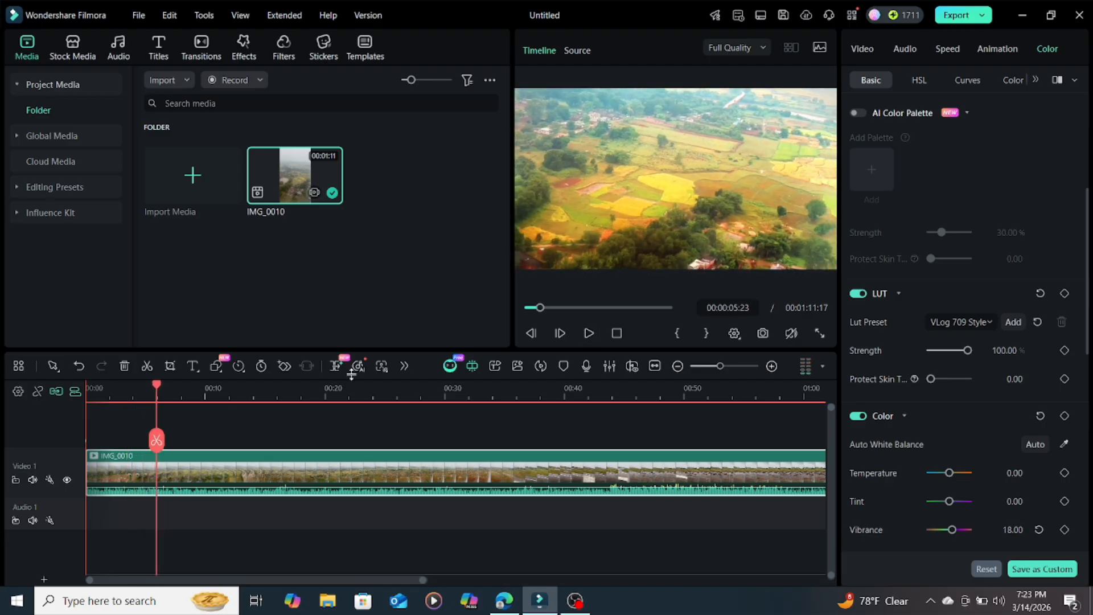
pyautogui.moveTo(154, 394); pyautogui.dragTo(35, 408)
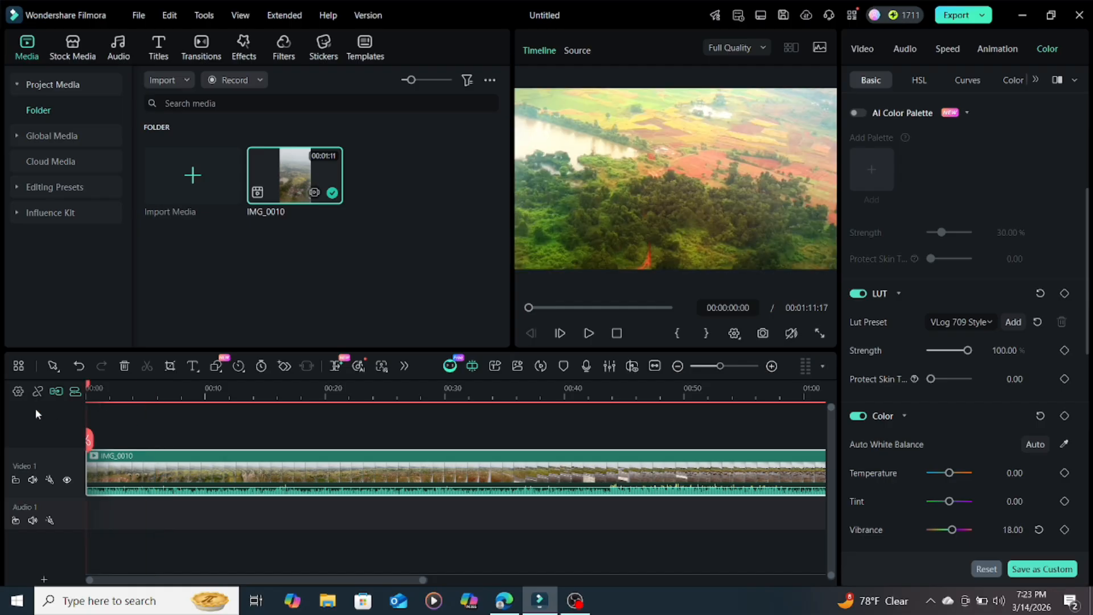
# Step: Try the SLog 709 Style, SLog 709 Cinematic, NLog 709 Style and NLog 709 Cinematic LUTs on the clip in turn
pyautogui.click(989, 323)
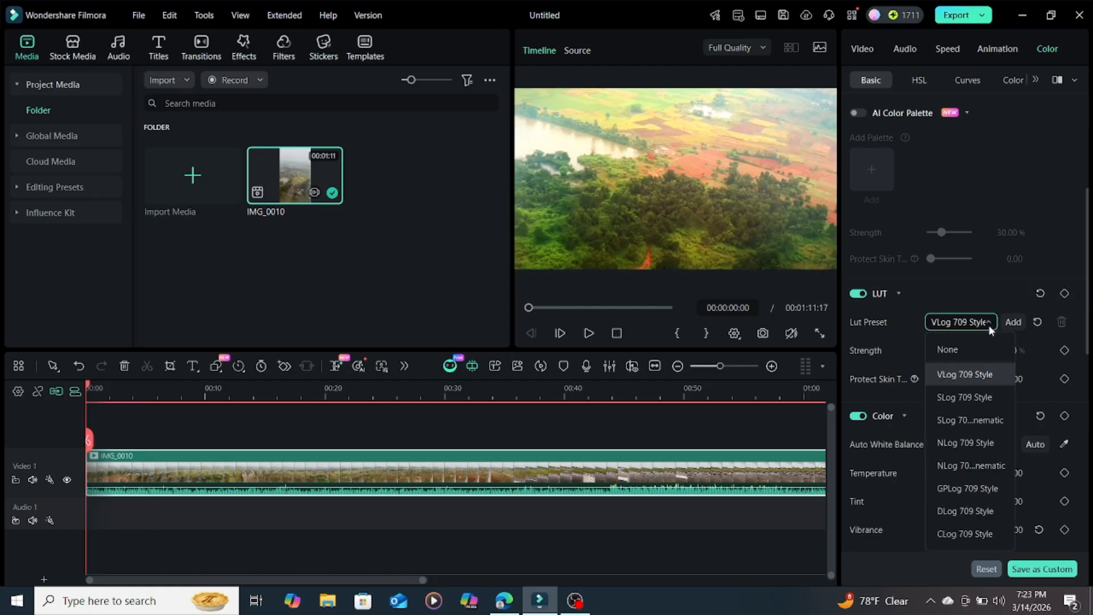
pyautogui.click(962, 398)
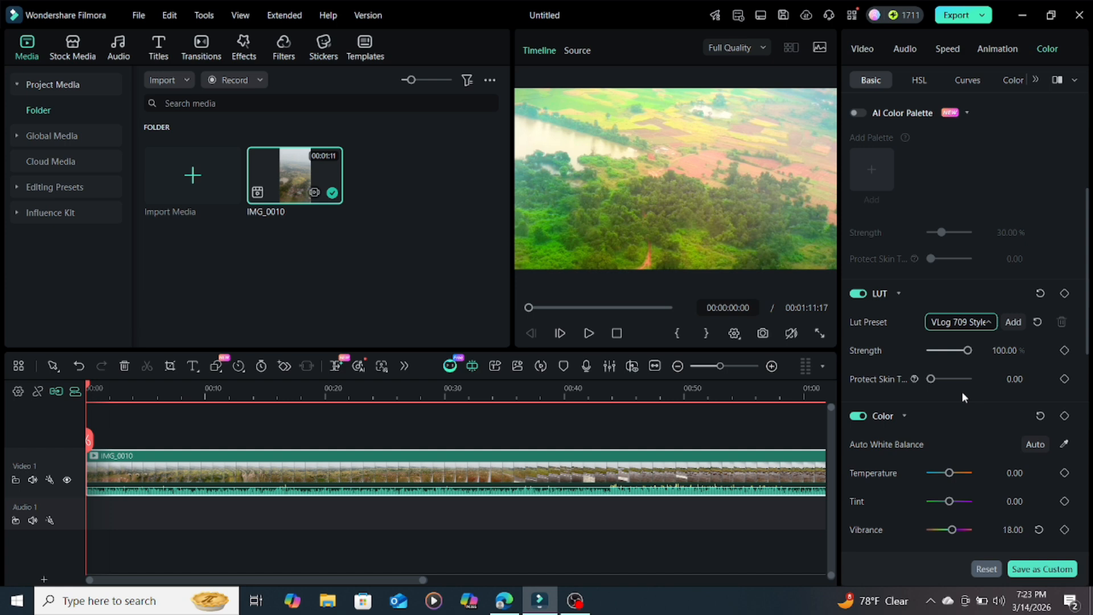
pyautogui.click(989, 323)
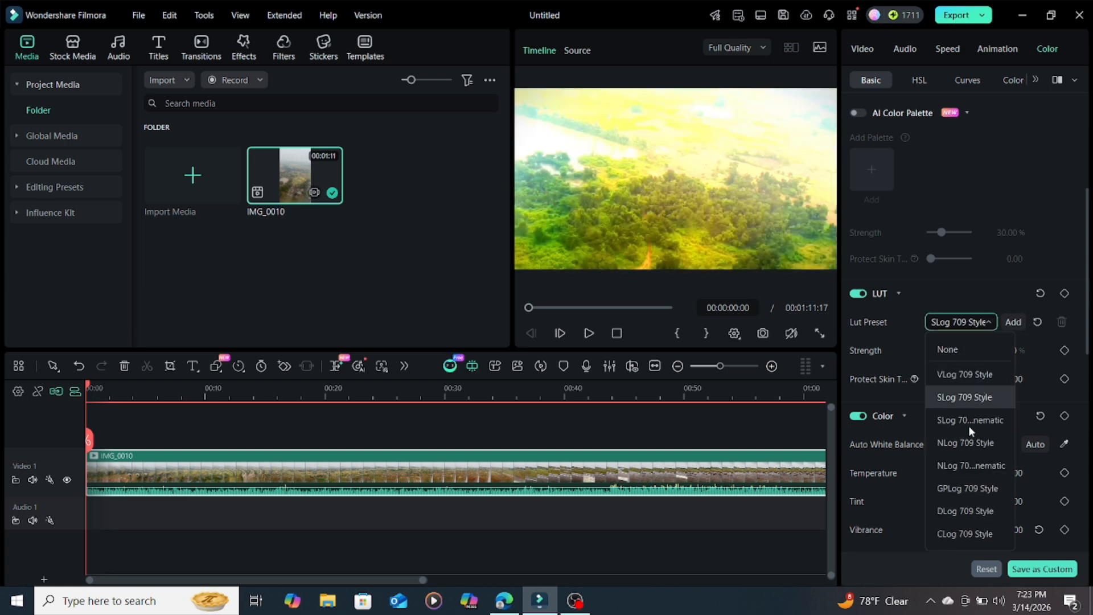
pyautogui.click(970, 426)
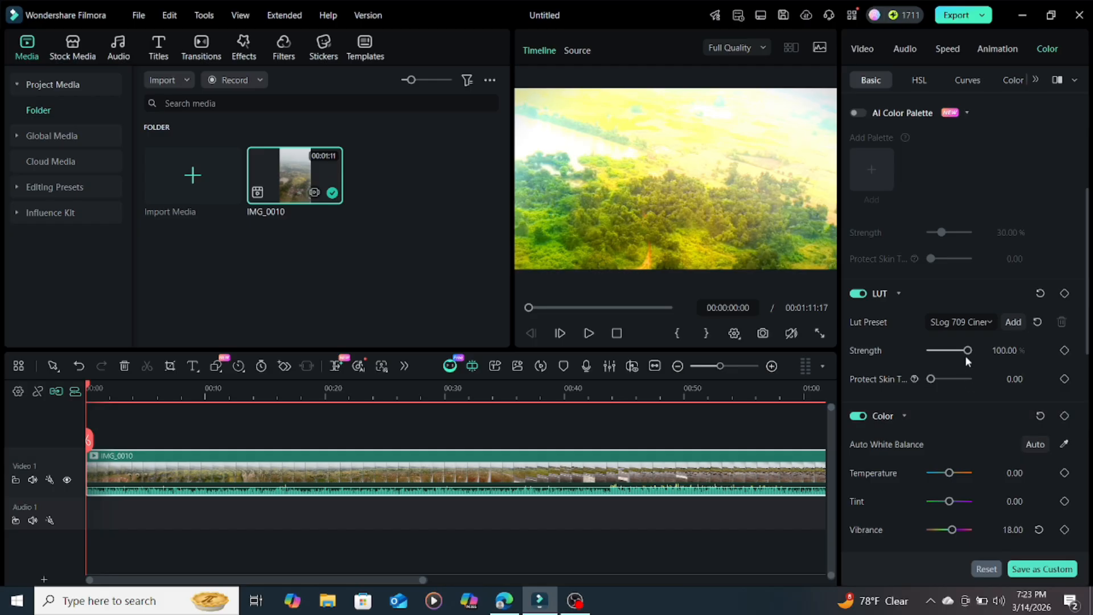
pyautogui.click(989, 323)
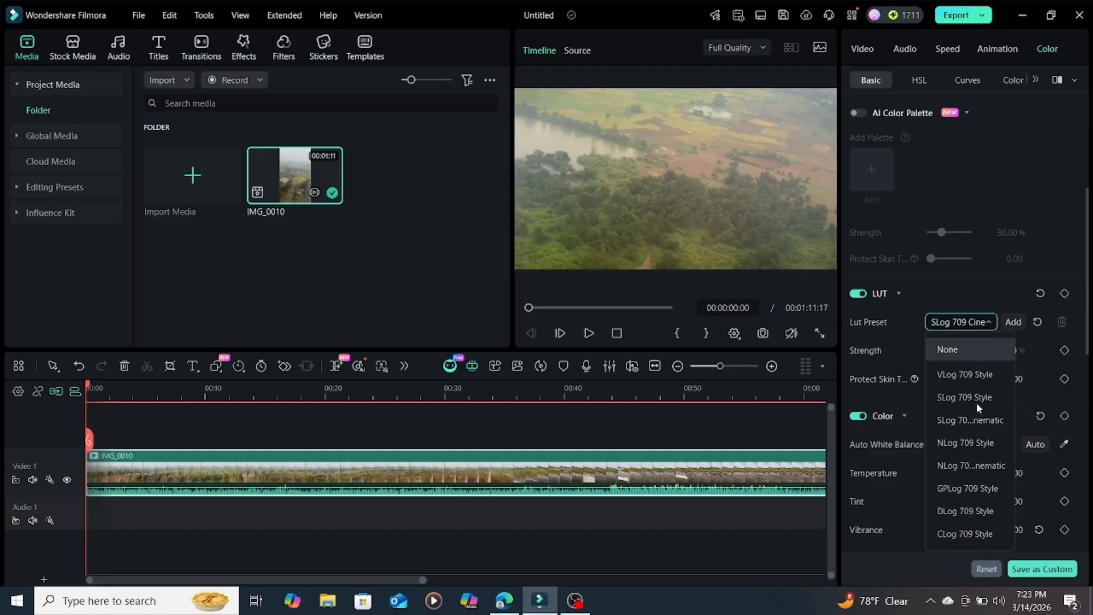
pyautogui.click(973, 444)
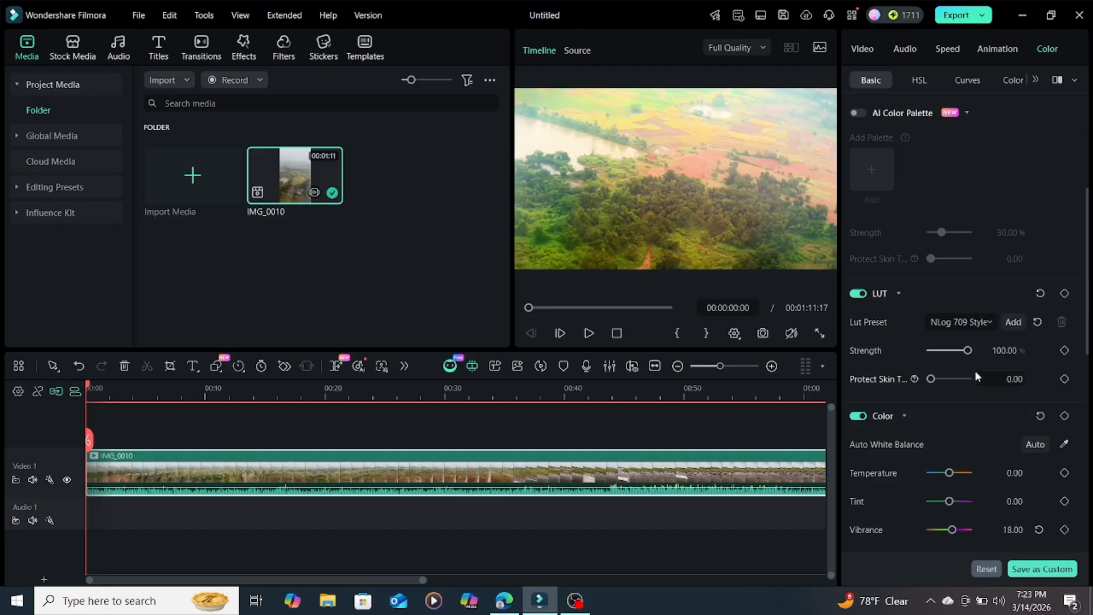
pyautogui.click(988, 320)
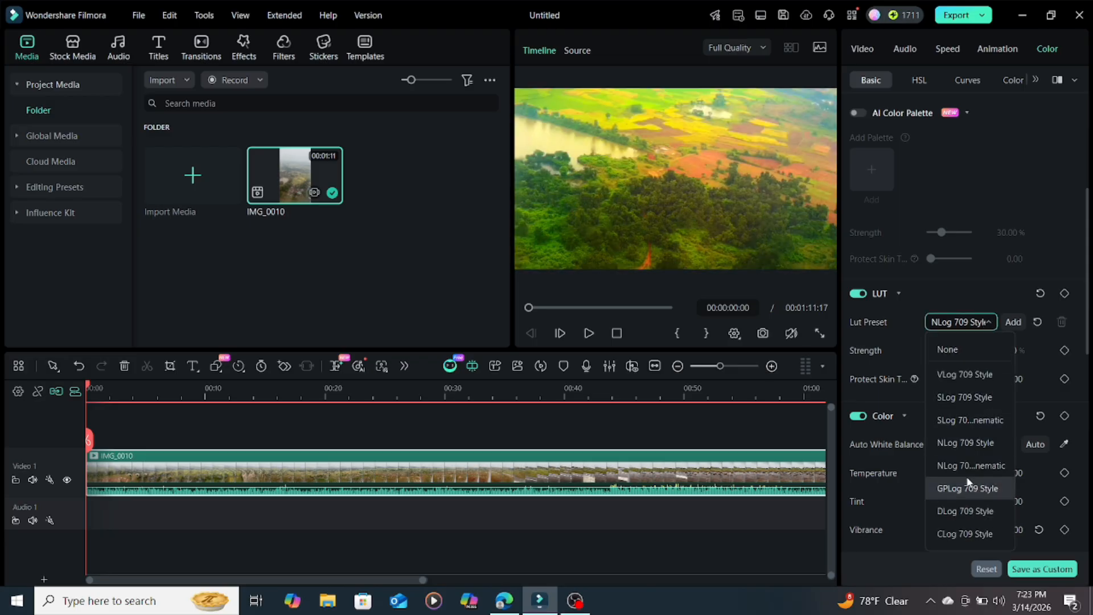
pyautogui.click(968, 466)
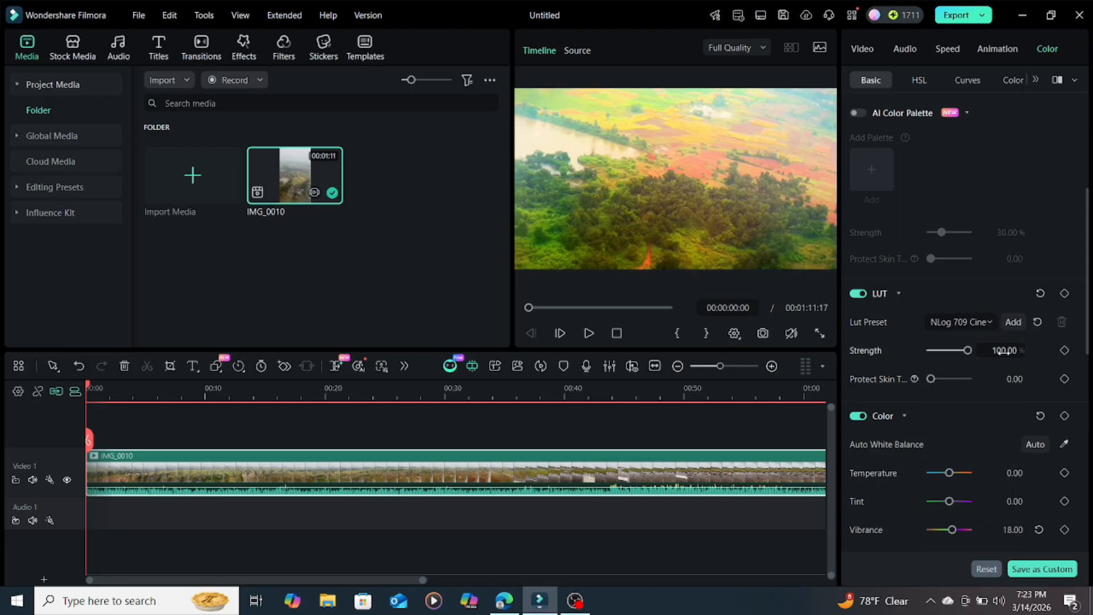
# Step: Apply the SLog 709 Cinematic LUT to the clip and play it for about 19 seconds to check the result
pyautogui.click(991, 320)
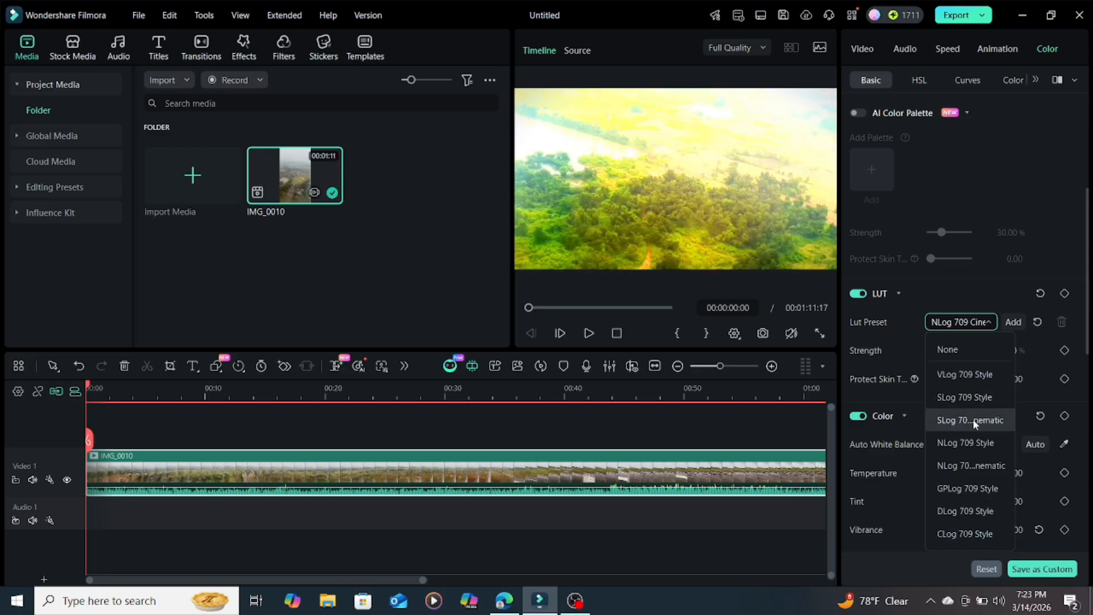
pyautogui.click(972, 420)
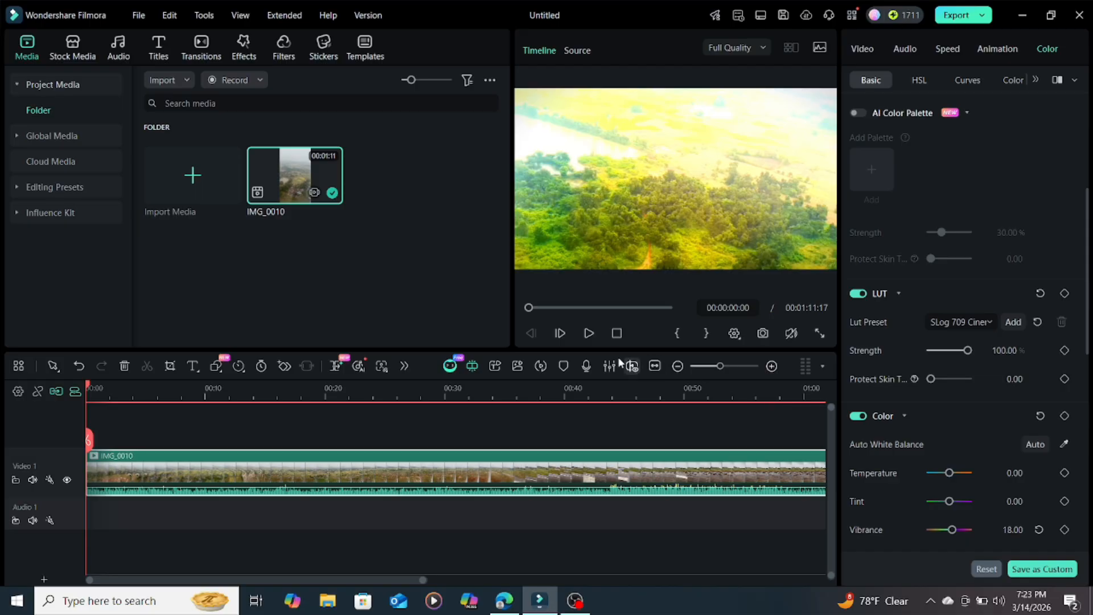
pyautogui.click(589, 333)
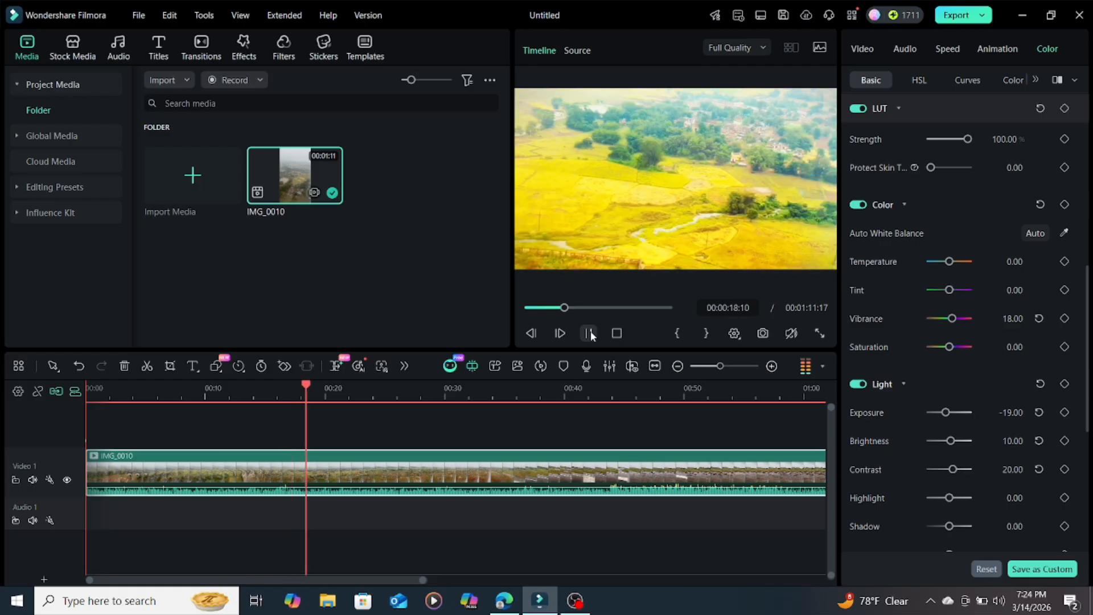
pyautogui.click(590, 334)
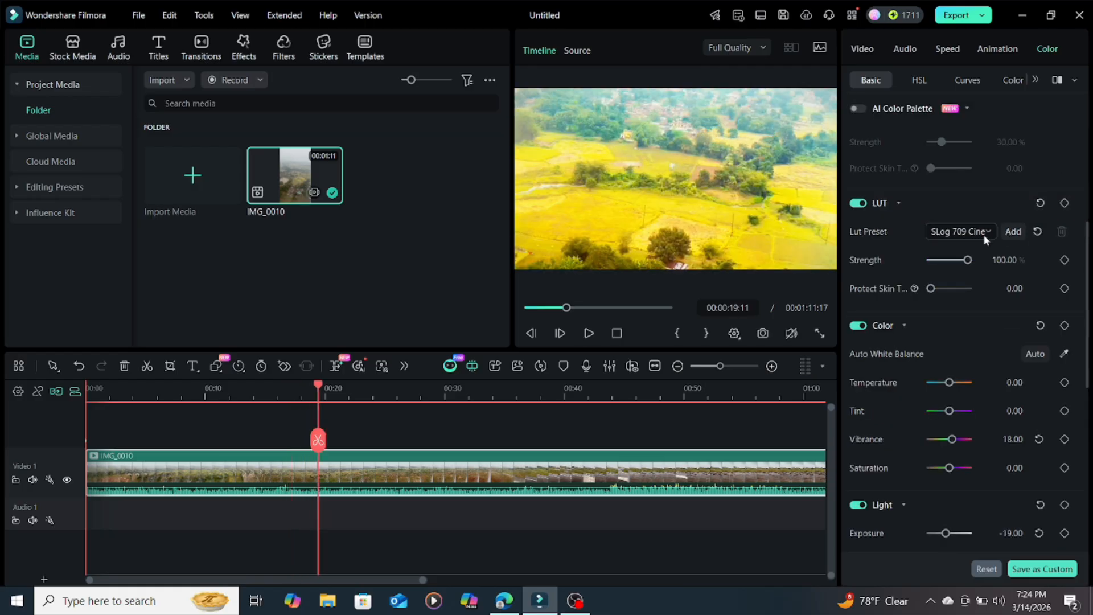
pyautogui.click(989, 231)
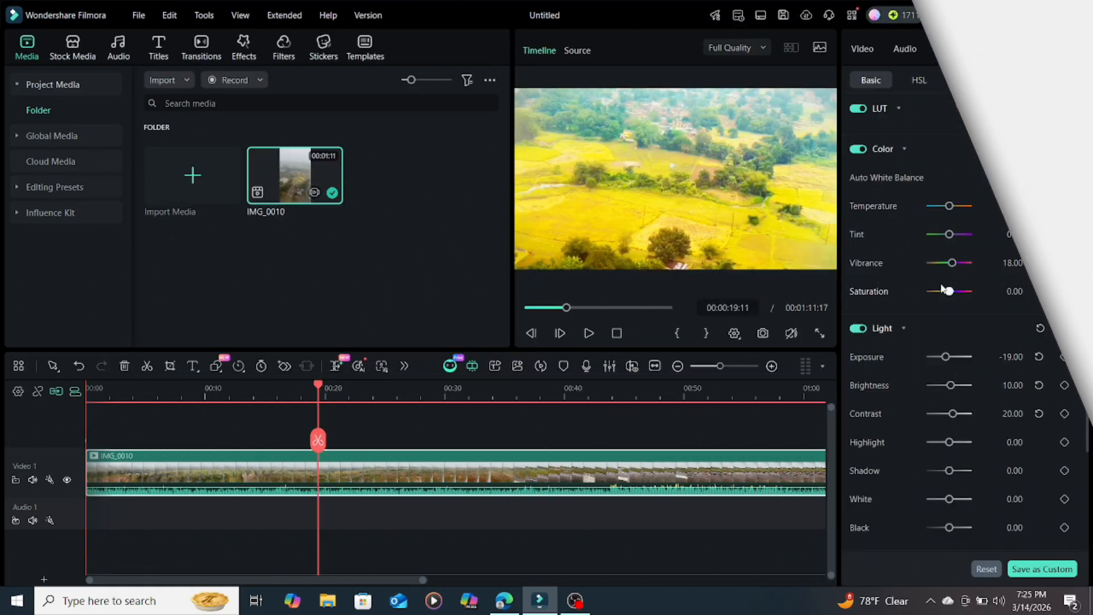
# Step: Try a tint of 8 on the clip and adjust its vibrance and saturation
pyautogui.moveTo(949, 235)
pyautogui.mouseDown()
pyautogui.moveTo(938, 237)
pyautogui.moveTo(959, 241)
pyautogui.mouseUp()
pyautogui.moveTo(961, 240); pyautogui.dragTo(954, 238)
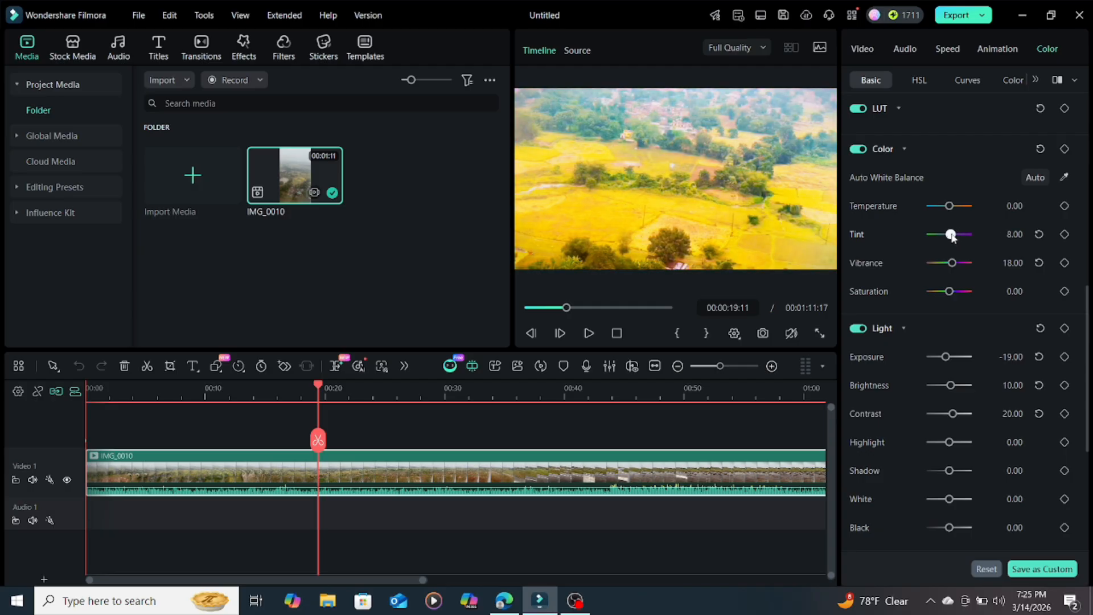
pyautogui.moveTo(953, 238); pyautogui.dragTo(950, 236)
pyautogui.moveTo(952, 263); pyautogui.dragTo(951, 297)
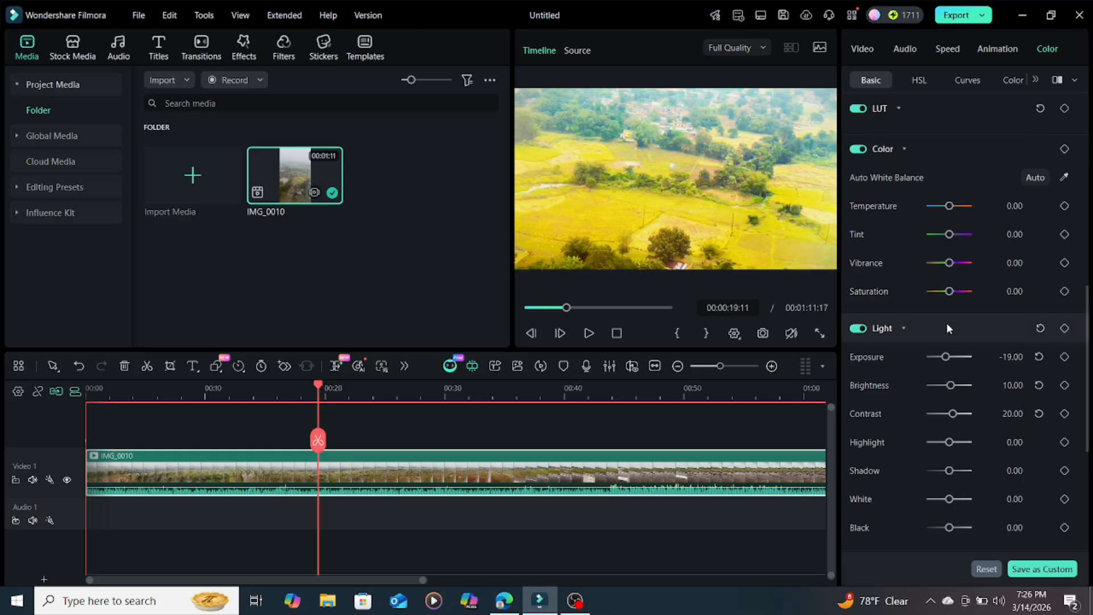
pyautogui.scroll(-1, 963, 348)
pyautogui.scroll(-1, 962, 343)
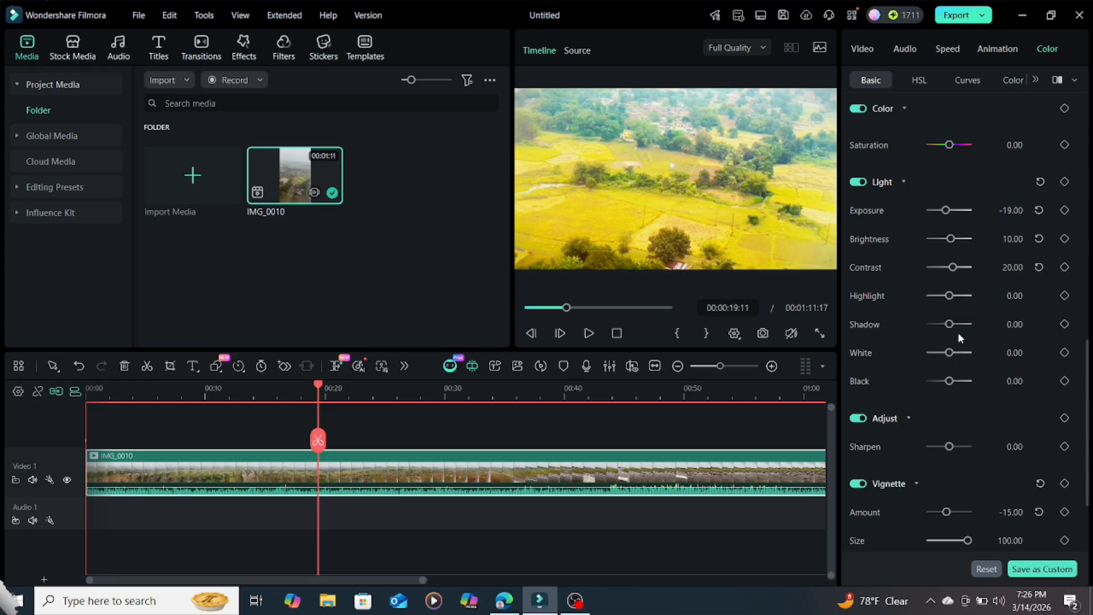
pyautogui.scroll(-2, 958, 333)
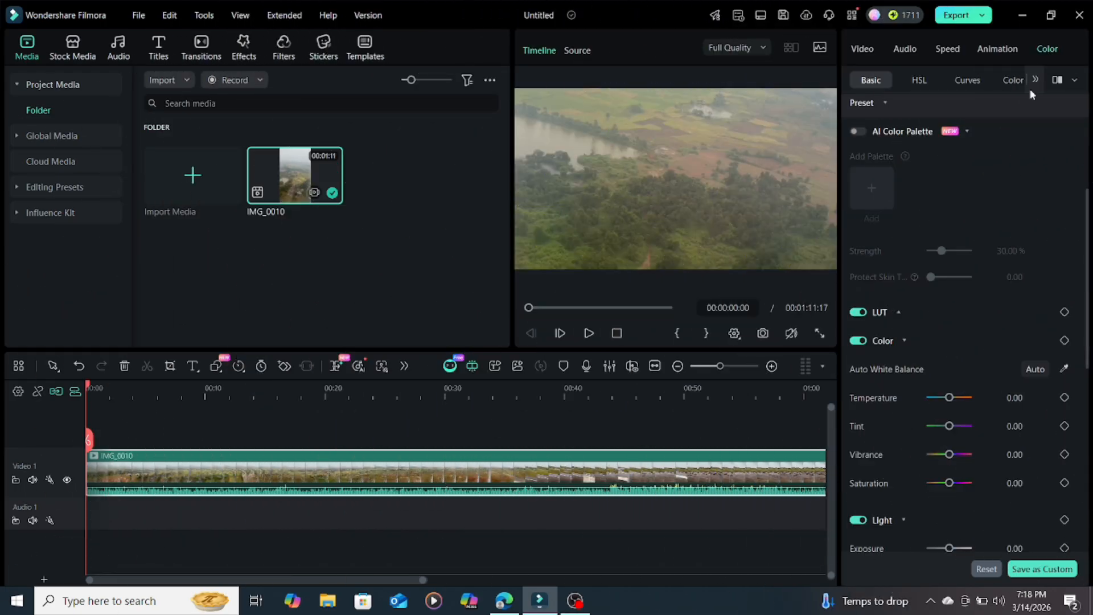
# Step: Enable AI Color Palette for the clip and choose a reference frame at the very end of the timeline footage
pyautogui.click(858, 132)
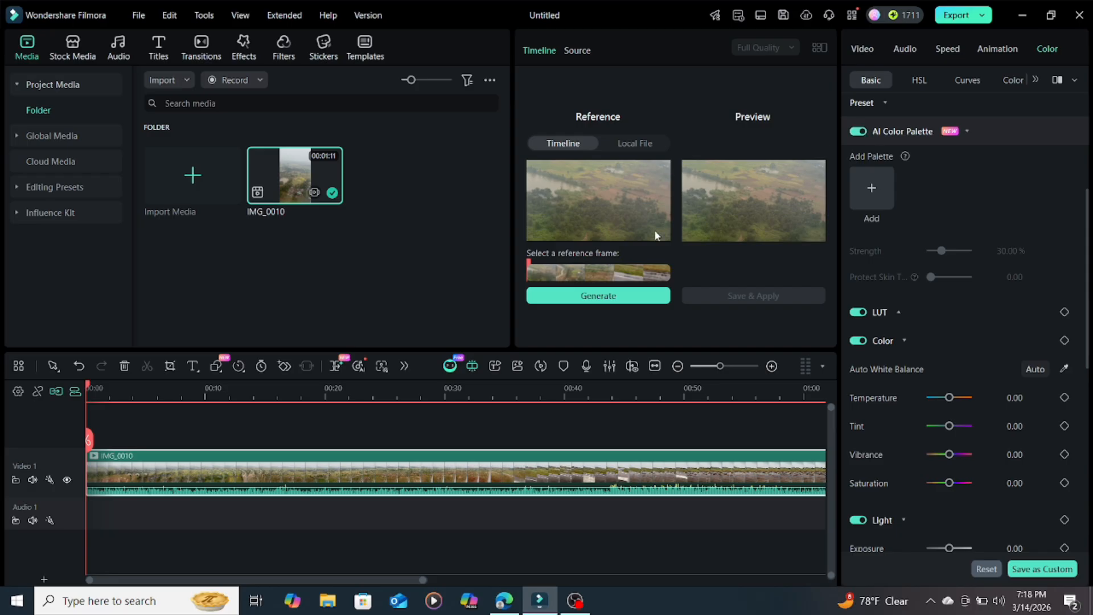
pyautogui.moveTo(528, 263)
pyautogui.mouseDown()
pyautogui.moveTo(664, 280)
pyautogui.moveTo(528, 286)
pyautogui.mouseUp()
pyautogui.moveTo(530, 266); pyautogui.dragTo(667, 267)
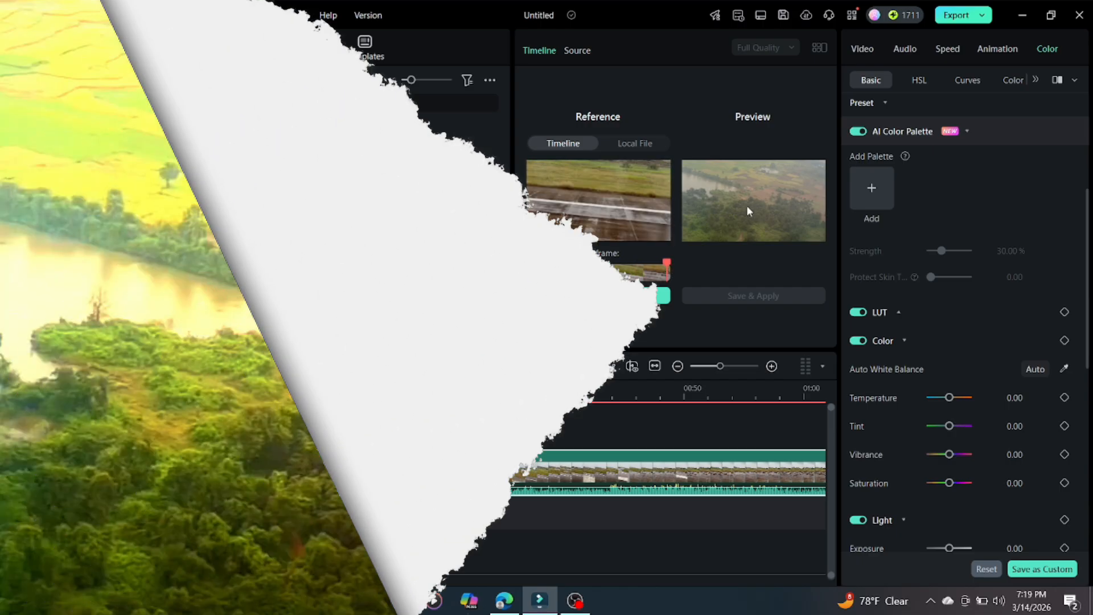